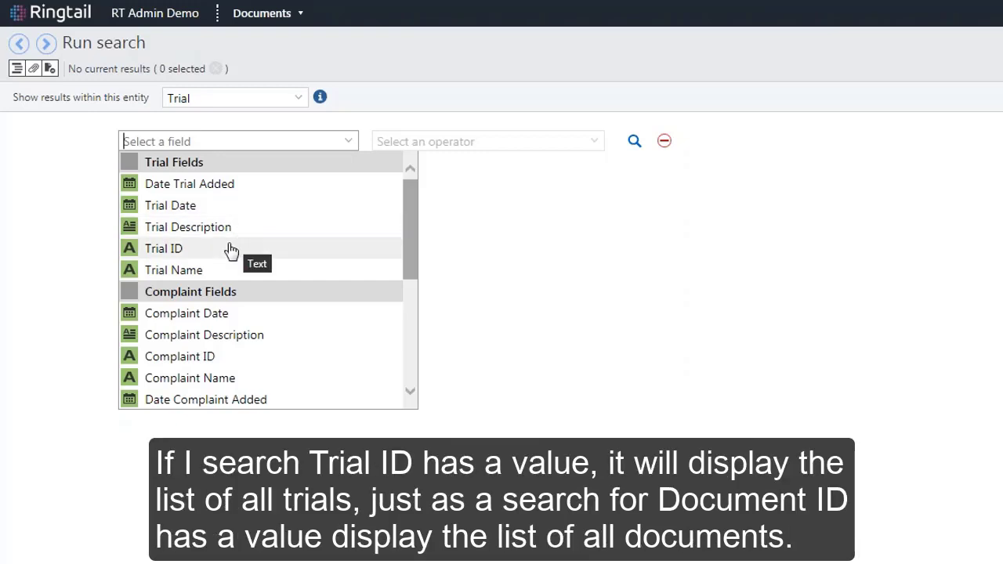
- Search within the Trial entity for items where Trial ID has a value
{"action": "left_click", "coordinate": [260, 249]}
{"action": "left_click", "coordinate": [589, 141]}
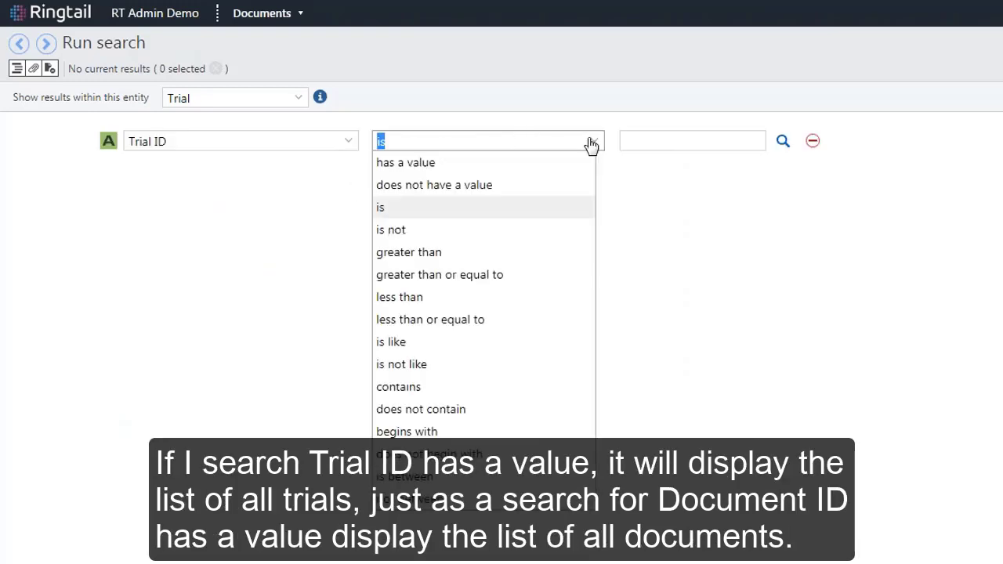
{"action": "left_click", "coordinate": [534, 169]}
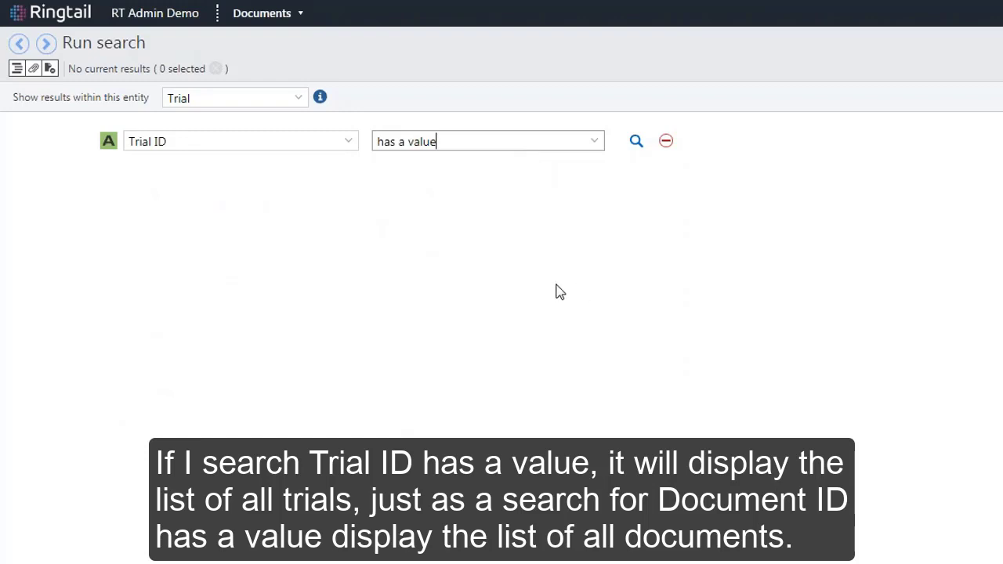
{"action": "left_click", "coordinate": [810, 486]}
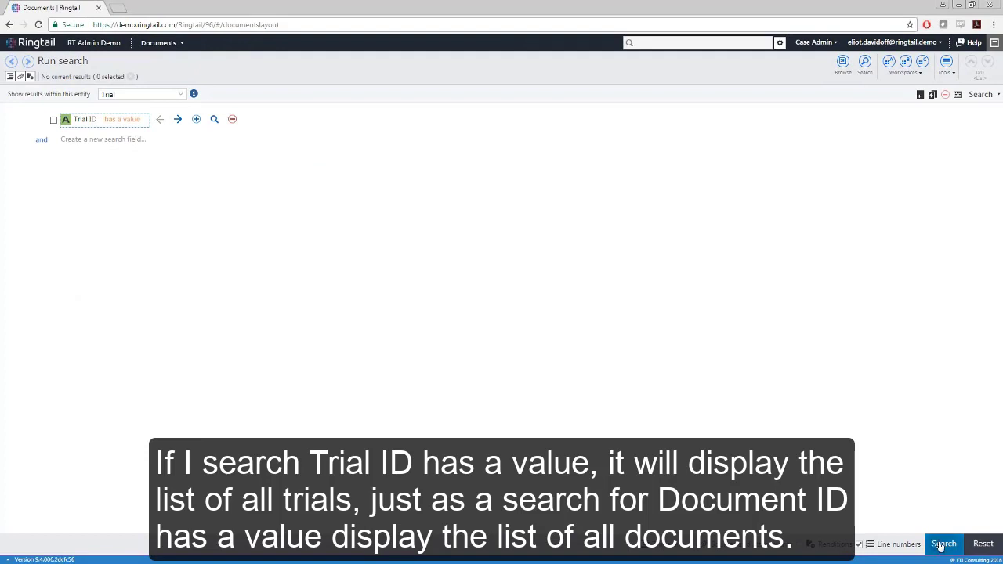
{"action": "left_click", "coordinate": [943, 544]}
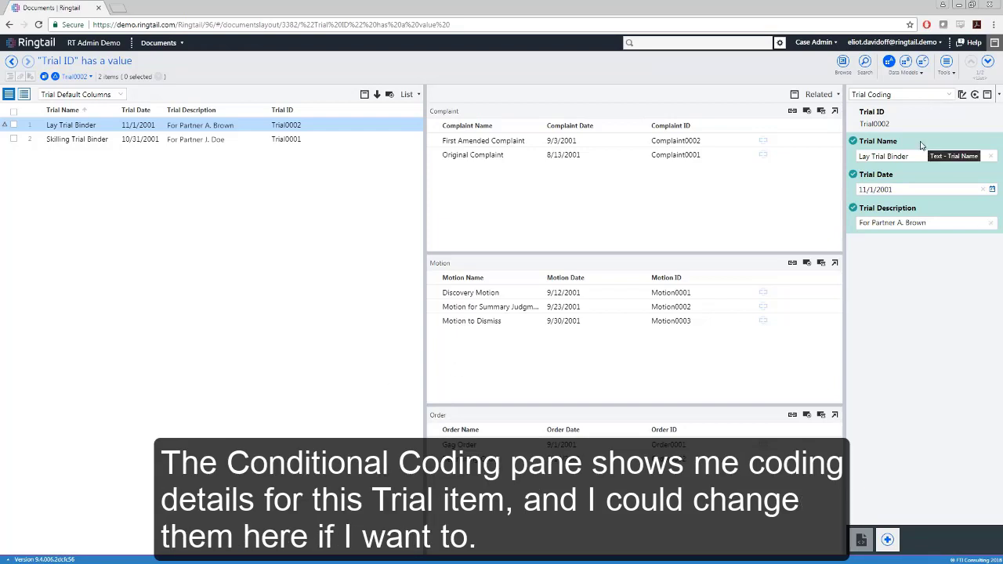
- Inspect the selected trial's Trial Date calendar, then select the First Amended Complaint to view its coding
{"action": "left_click", "coordinate": [993, 191]}
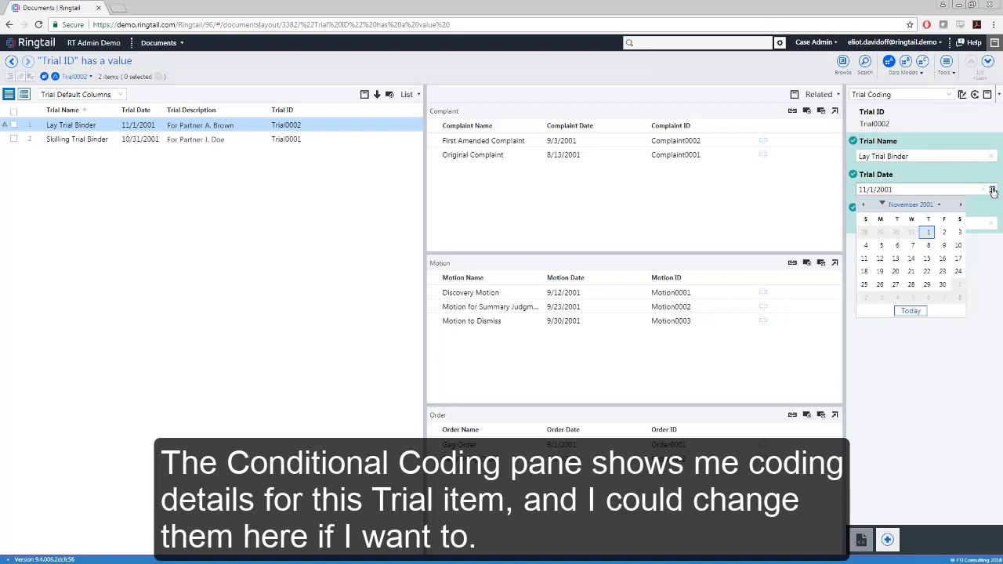
{"action": "left_click", "coordinate": [954, 363]}
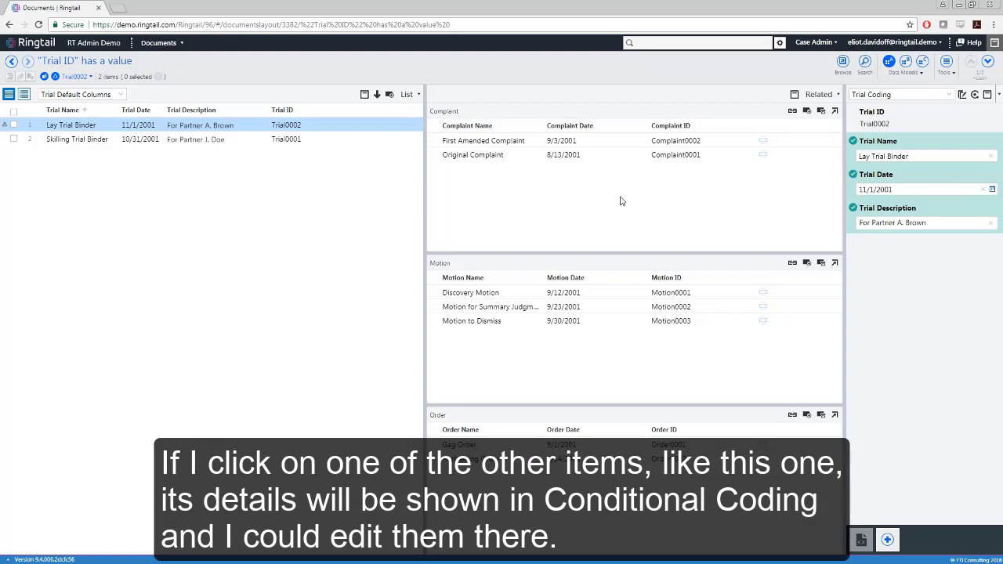
{"action": "left_click", "coordinate": [473, 141]}
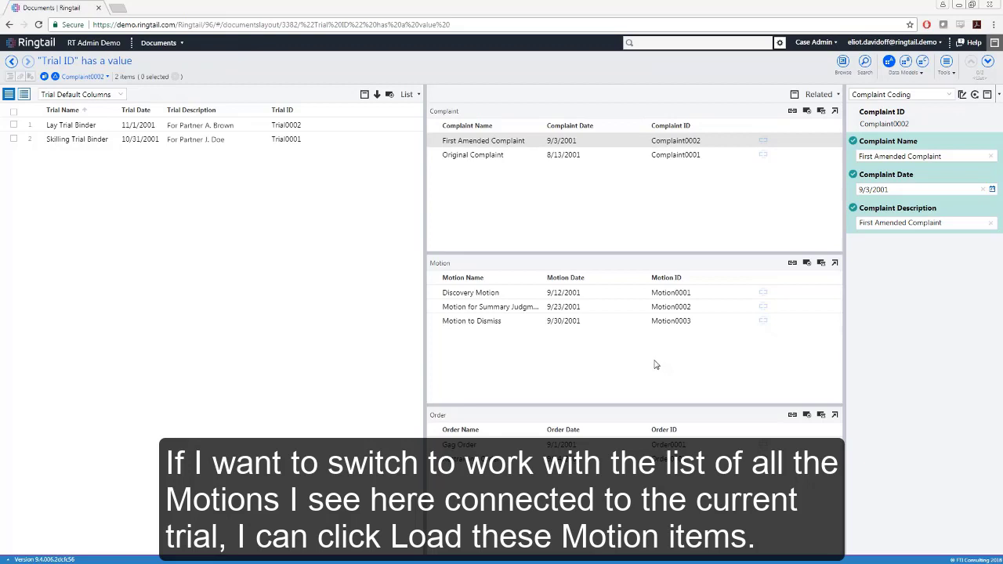
- Load the trial's related Motion items as the result list
{"action": "left_click", "coordinate": [821, 265]}
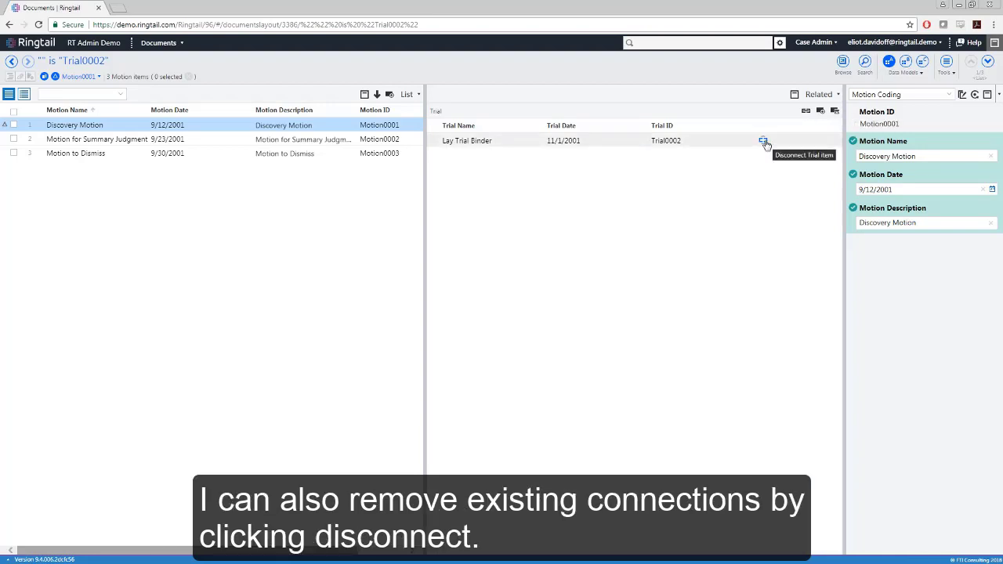
- Return to the search and switch the results entity to Person
{"action": "left_click", "coordinate": [865, 66]}
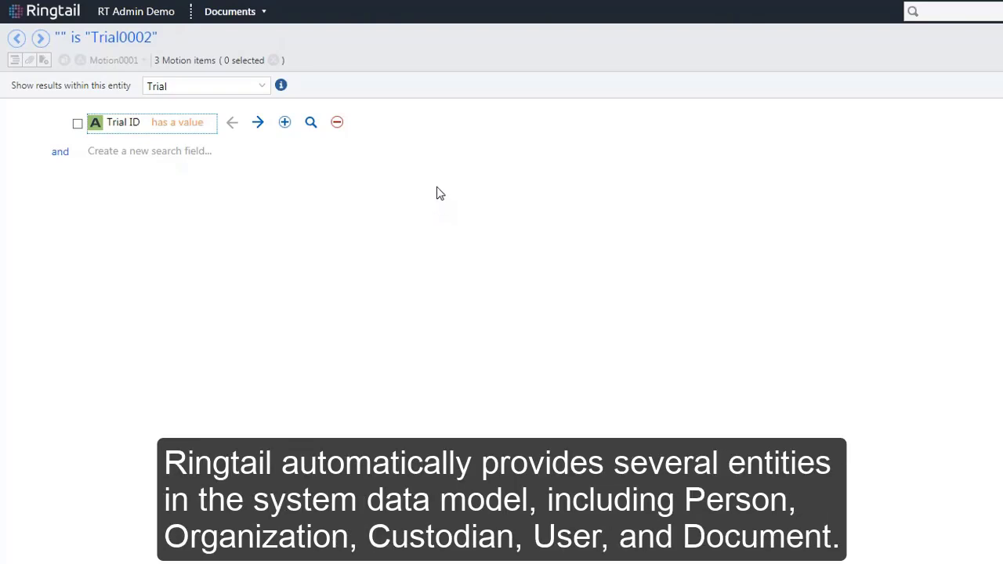
{"action": "left_click", "coordinate": [262, 86]}
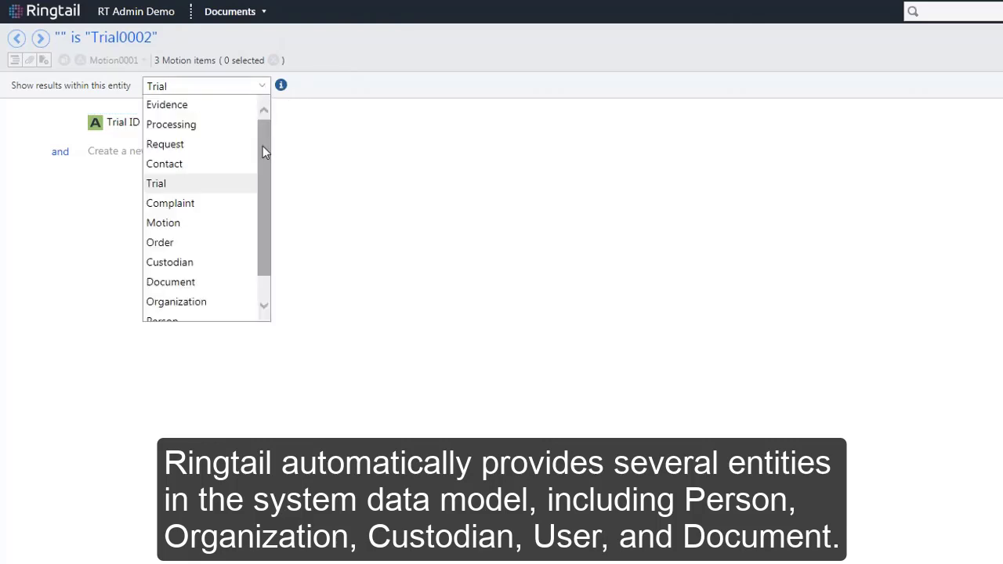
{"action": "left_click_drag", "start_coordinate": [263, 152], "coordinate": [261, 189]}
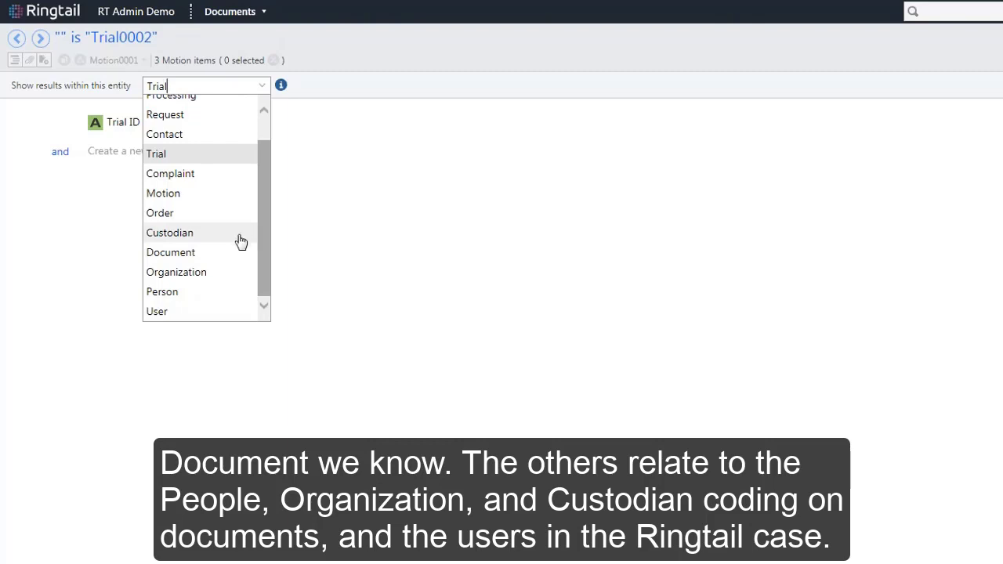
{"action": "left_click", "coordinate": [190, 296]}
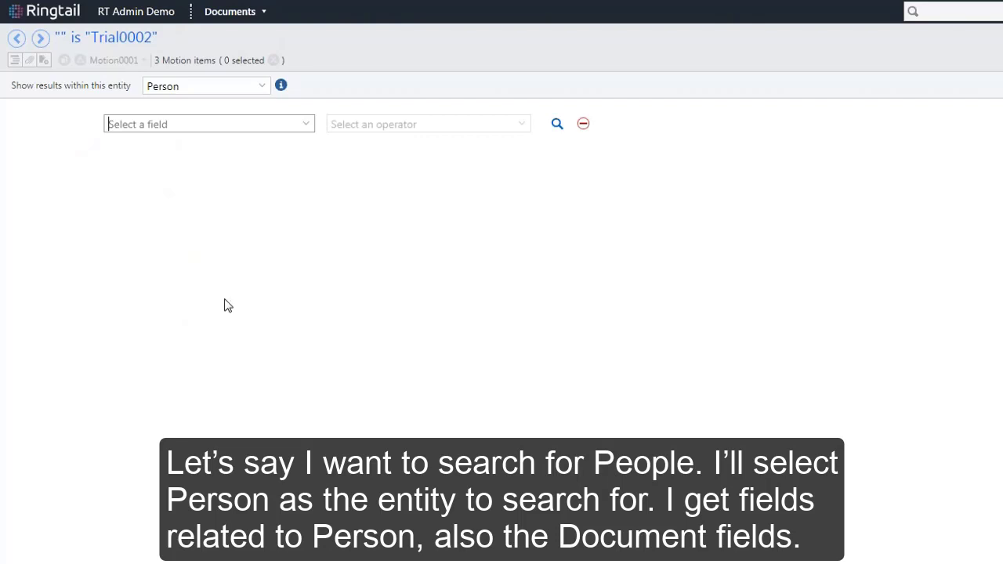
- Search for people whose Organization Name is enron.com
{"action": "left_click", "coordinate": [306, 127]}
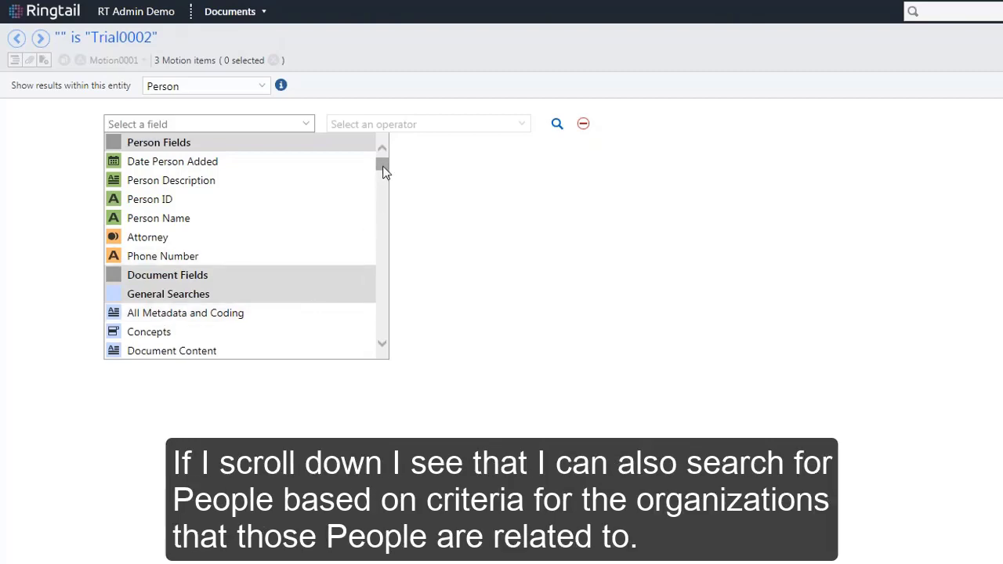
{"action": "left_click_drag", "start_coordinate": [383, 166], "coordinate": [379, 335]}
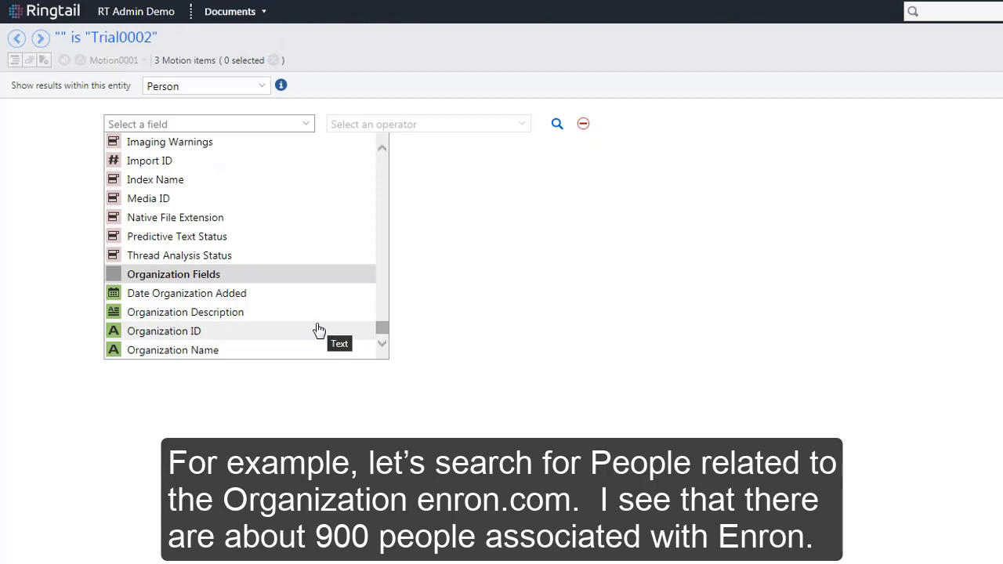
{"action": "left_click", "coordinate": [263, 351]}
{"action": "left_click", "coordinate": [608, 129]}
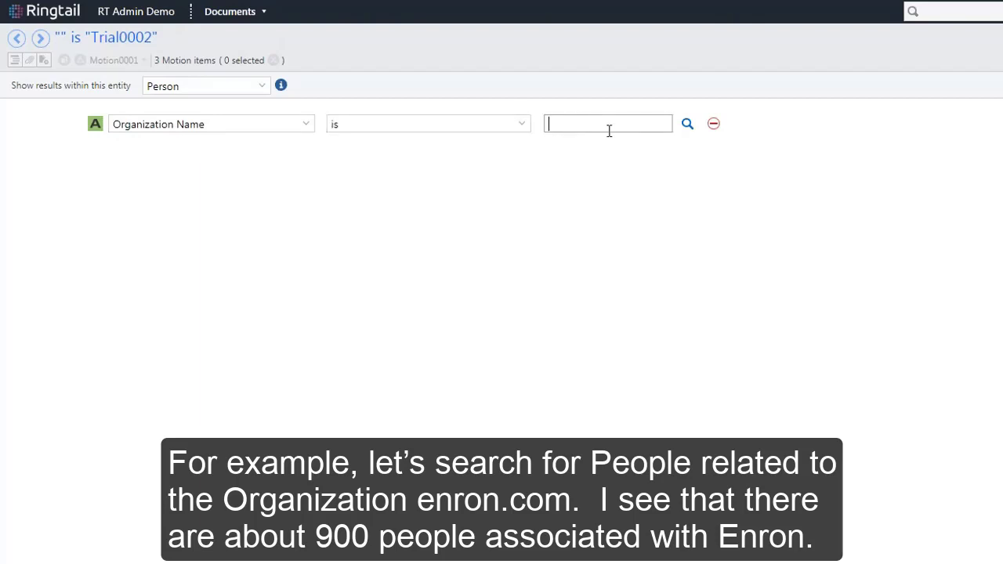
{"action": "type", "text": "enron.com"}
{"action": "key", "text": "Return"}
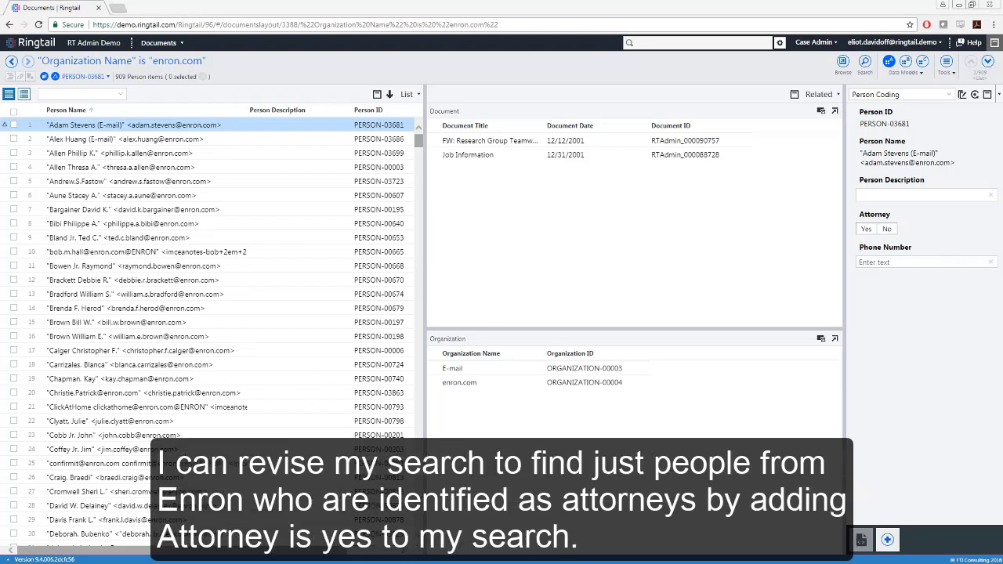
- Add a second condition, Attorney is yes, to the person search and run it
{"action": "left_click", "coordinate": [865, 63]}
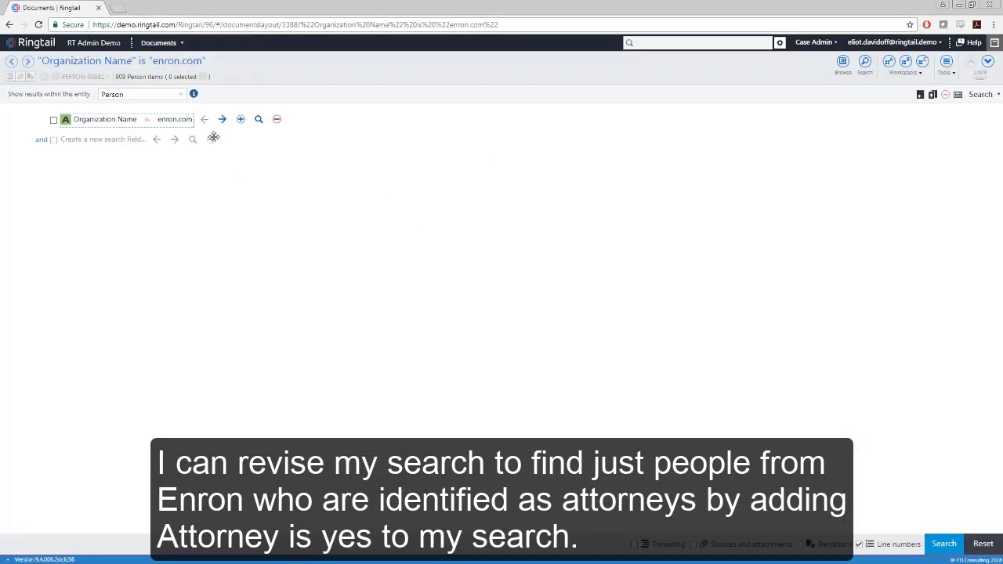
{"action": "left_click", "coordinate": [123, 140]}
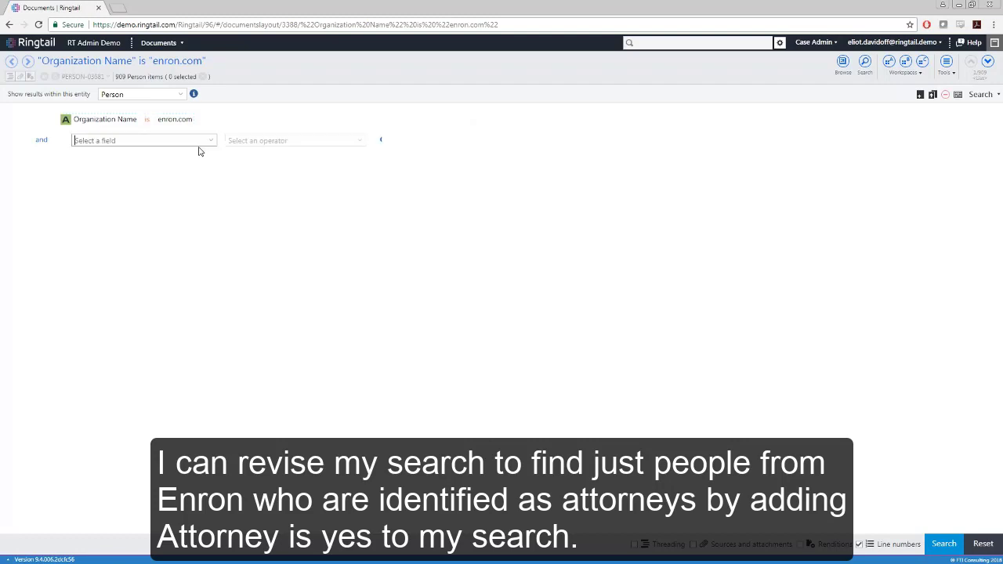
{"action": "left_click", "coordinate": [212, 141]}
{"action": "left_click", "coordinate": [137, 218]}
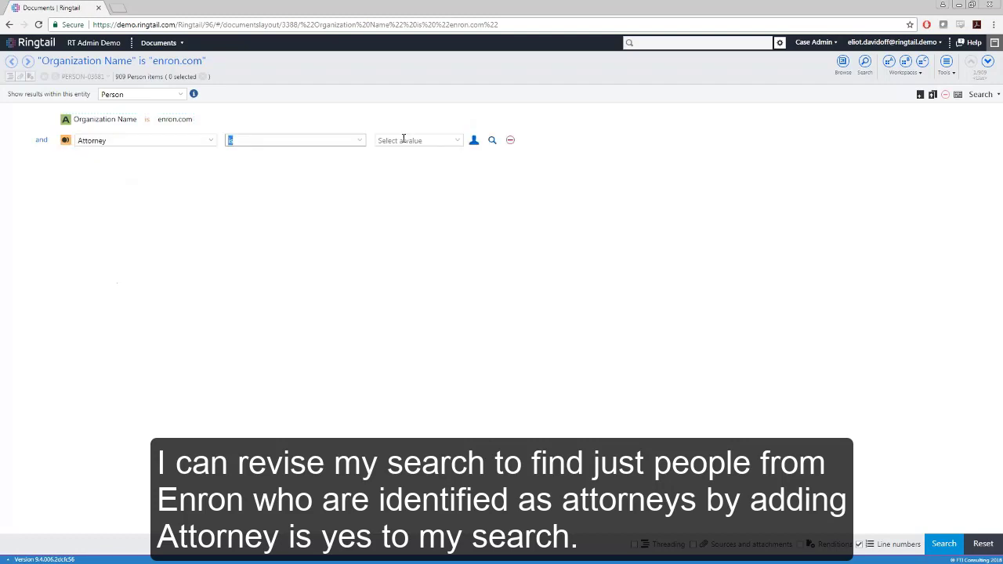
{"action": "left_click", "coordinate": [455, 143]}
{"action": "left_click", "coordinate": [424, 154]}
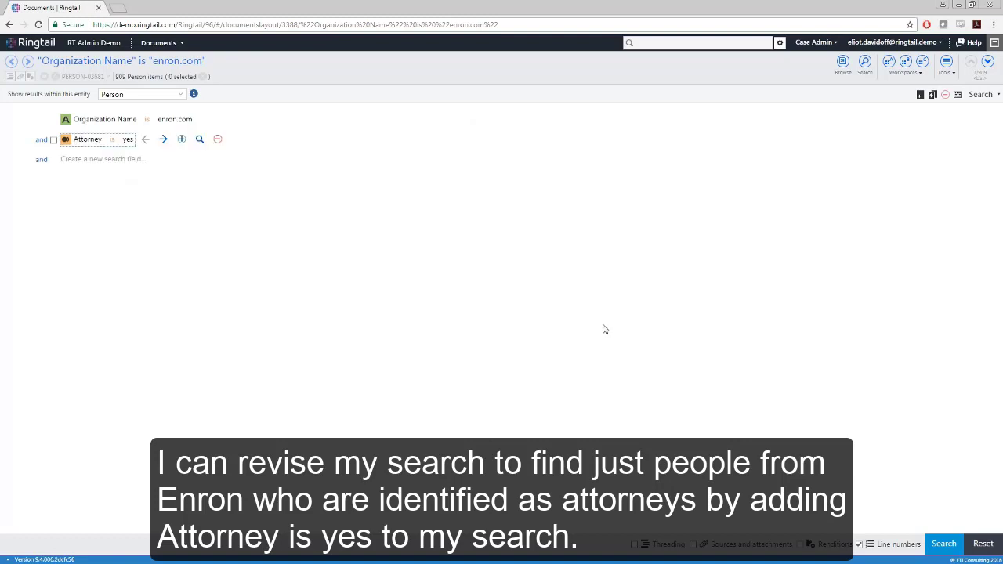
{"action": "left_click", "coordinate": [951, 544]}
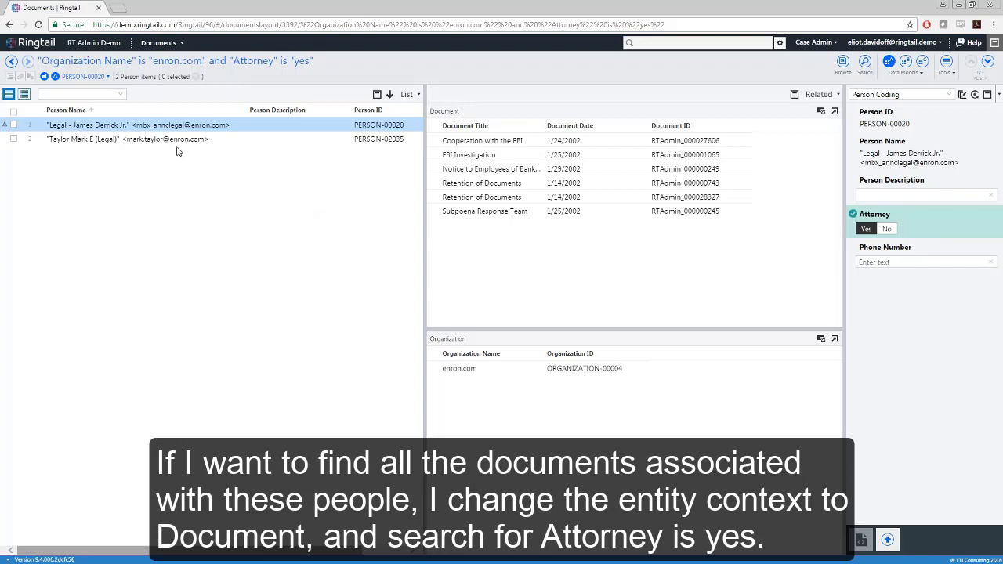
- Return to the search and switch the results entity to Document
{"action": "left_click", "coordinate": [865, 64]}
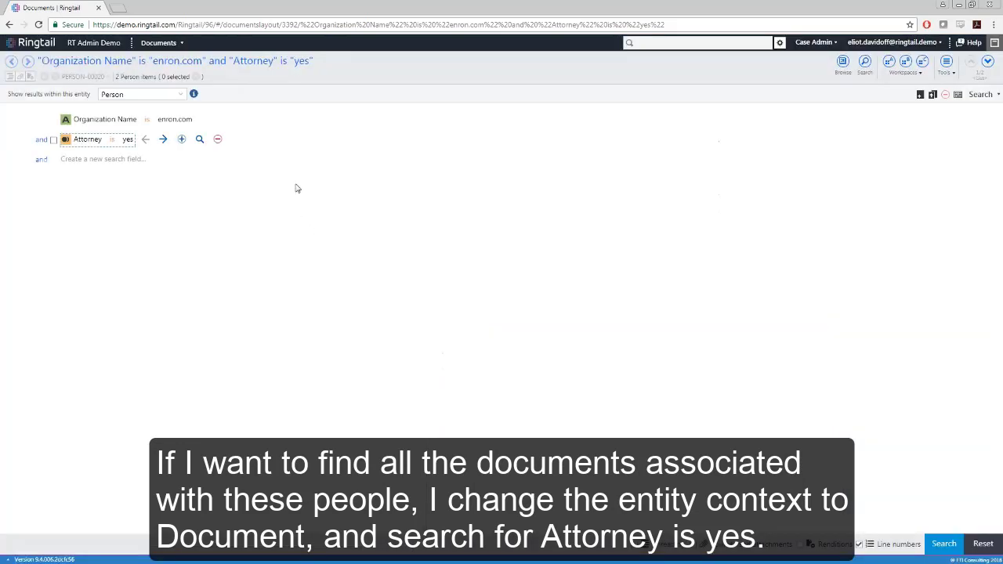
{"action": "left_click", "coordinate": [181, 95]}
{"action": "scroll", "coordinate": [155, 137], "scroll_direction": "up", "scroll_amount": 1}
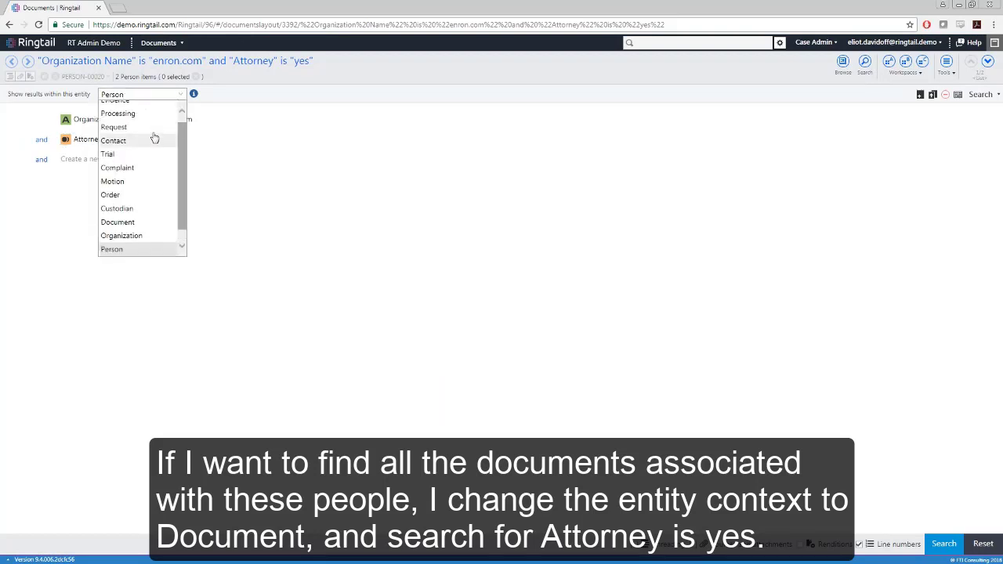
{"action": "left_click", "coordinate": [117, 229]}
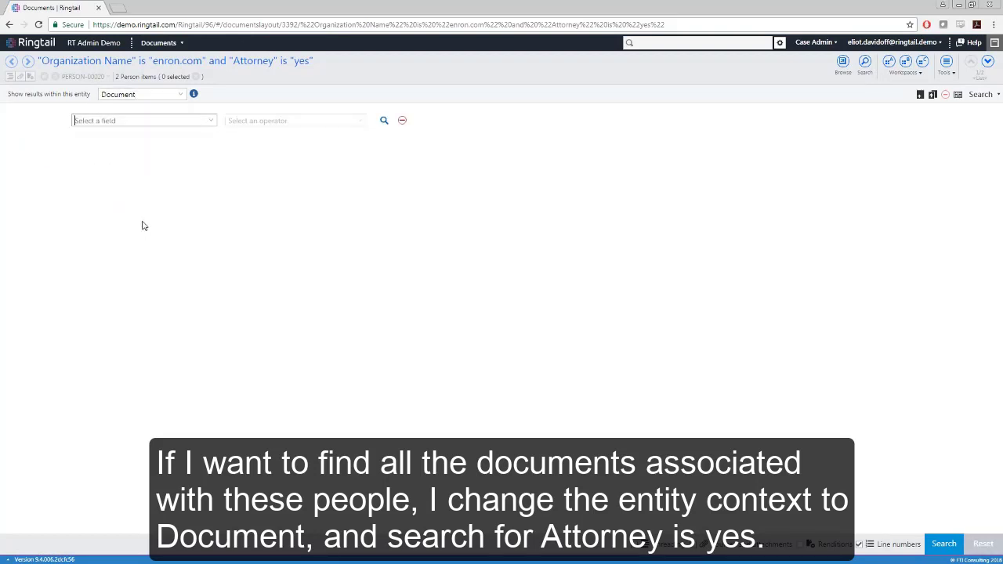
- Search documents where Attorney is yes
{"action": "left_click", "coordinate": [211, 124]}
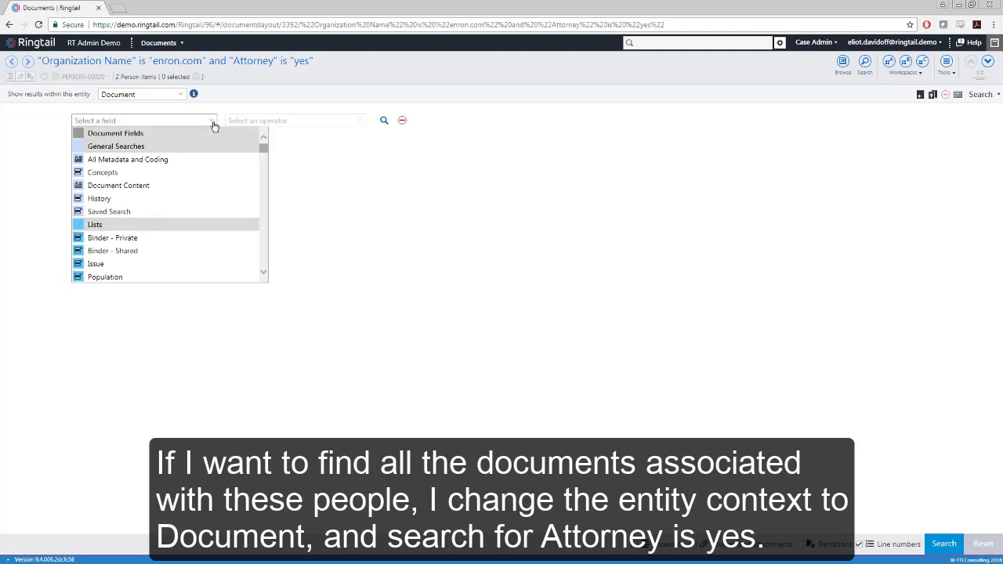
{"action": "left_click_drag", "start_coordinate": [262, 152], "coordinate": [264, 262]}
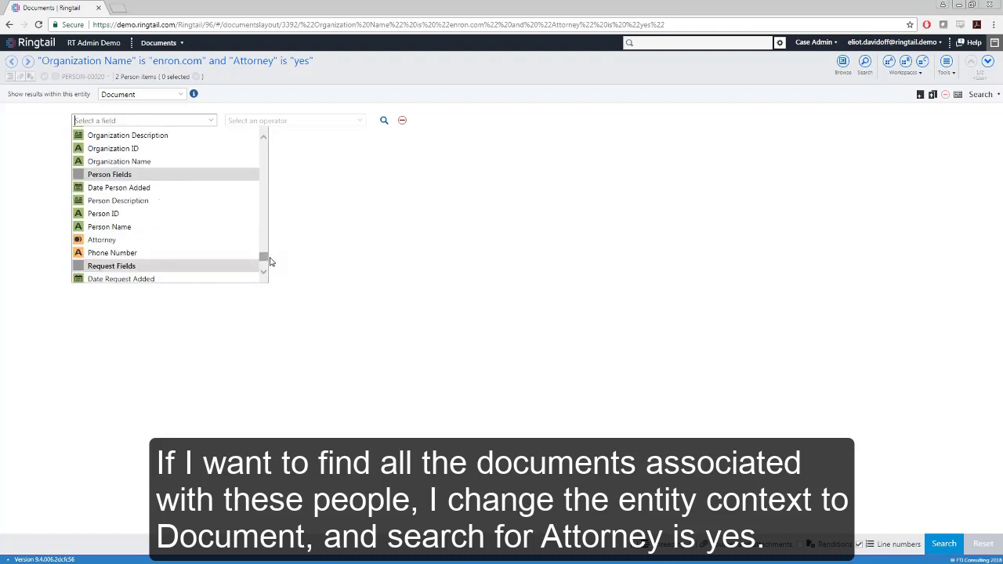
{"action": "left_click", "coordinate": [177, 235]}
{"action": "left_click", "coordinate": [458, 122]}
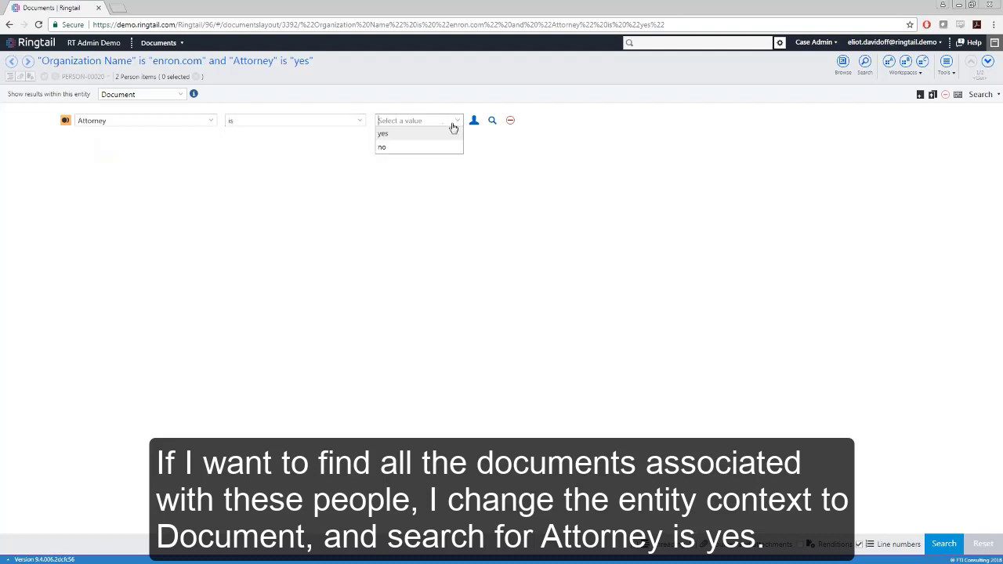
{"action": "left_click", "coordinate": [424, 135]}
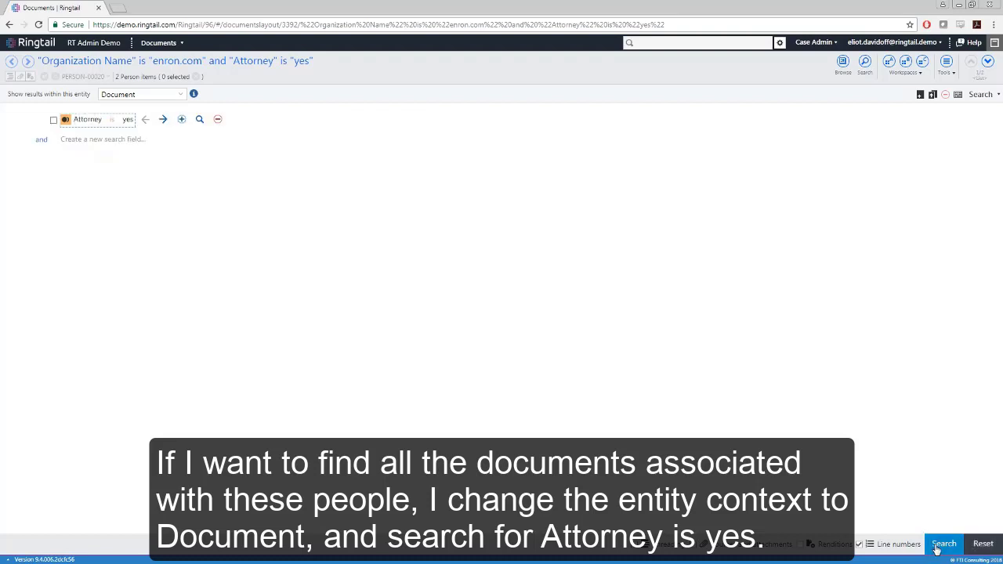
{"action": "left_click", "coordinate": [941, 544]}
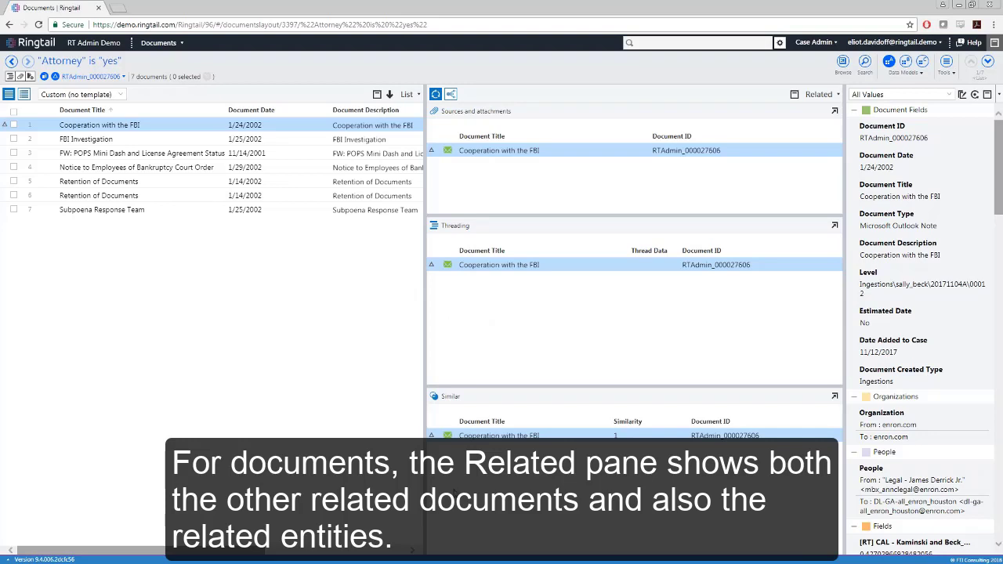
- Switch the Related pane to show the selected document's related entities
{"action": "left_click", "coordinate": [452, 95]}
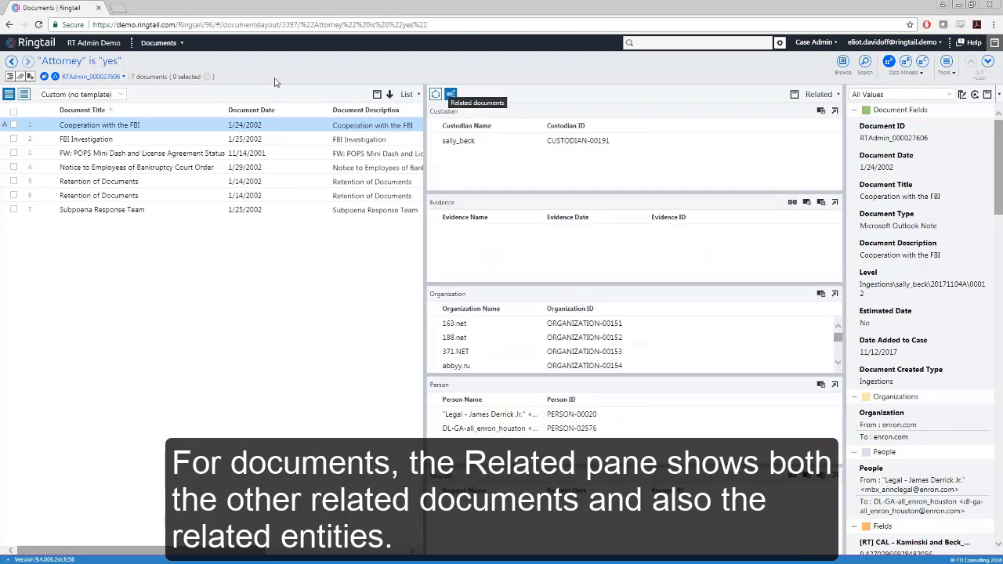